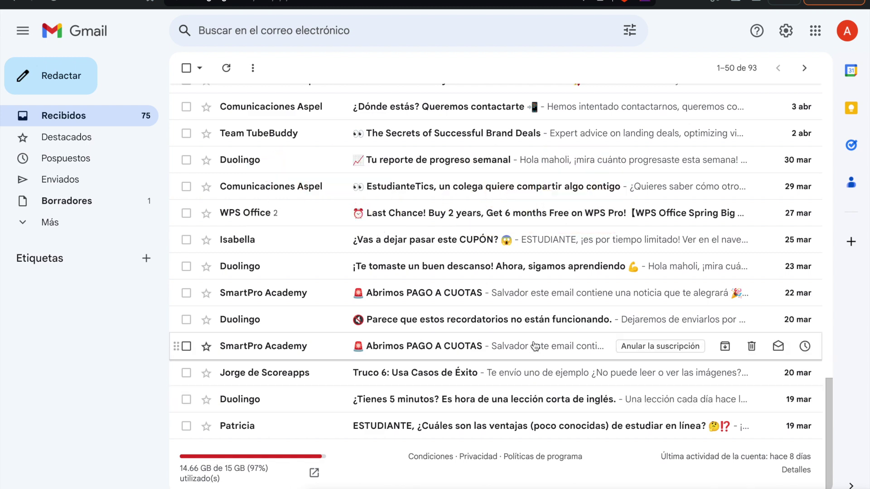
Run an advanced search of the mailbox for all messages that contain attachments.
scroll(498, 345, "up", 15)
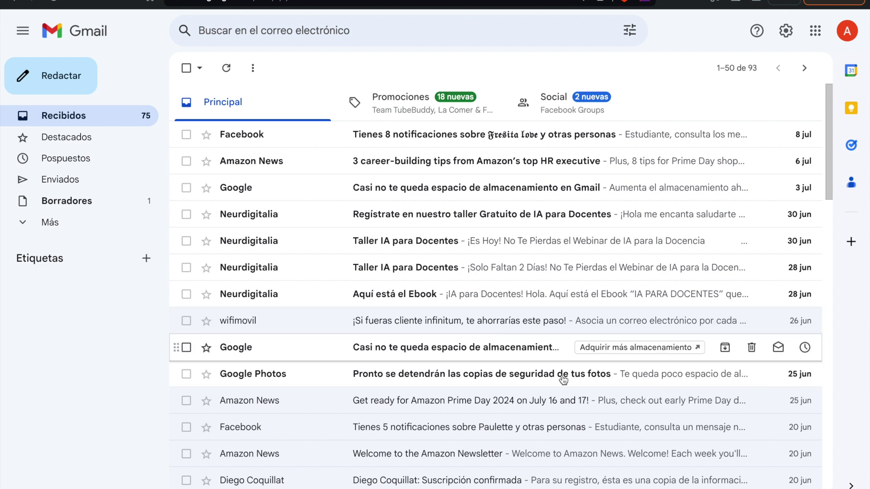
left_click(236, 34)
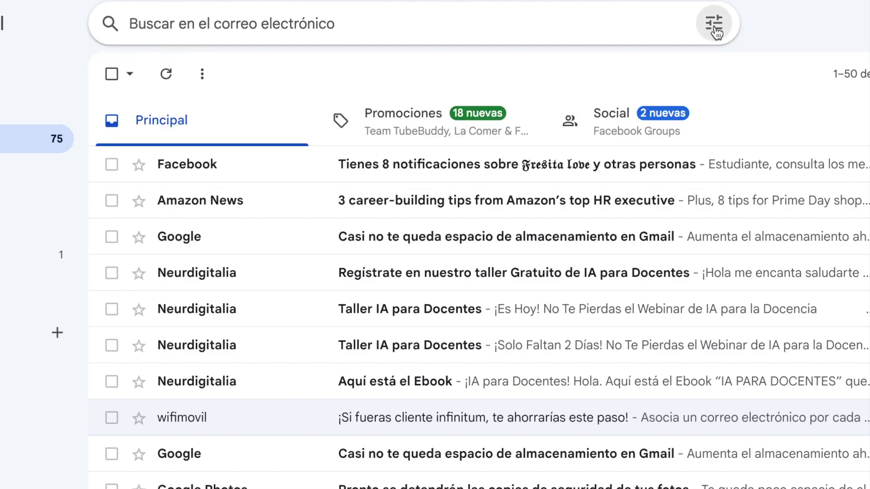
left_click(629, 31)
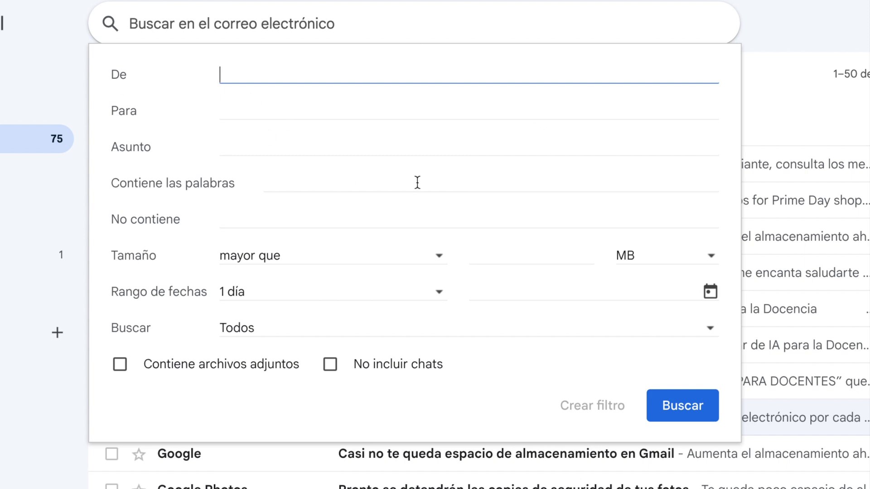
left_click(120, 367)
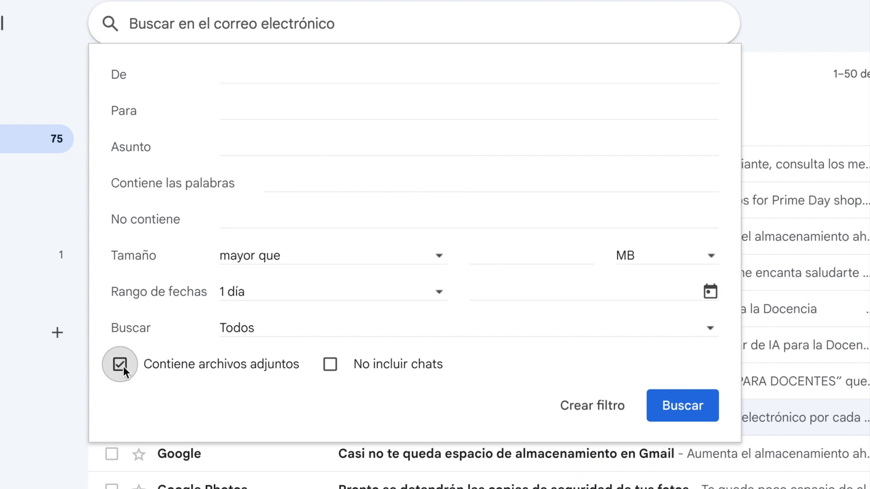
left_click(440, 264)
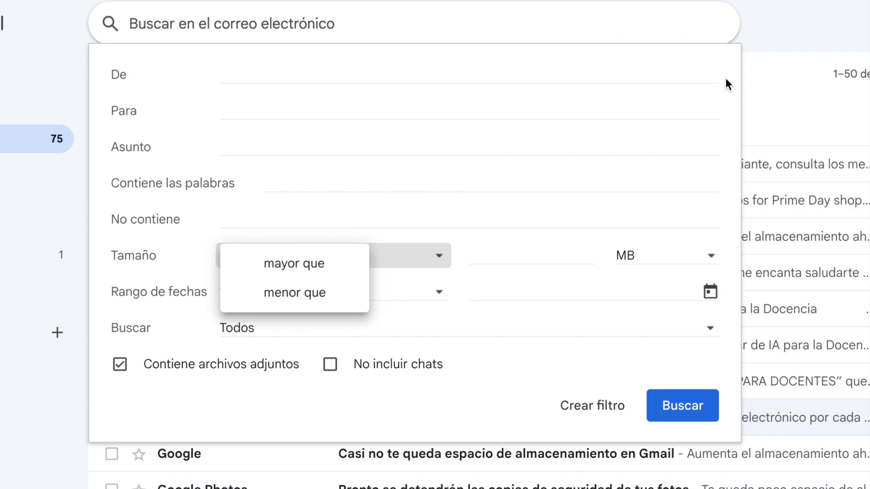
left_click(737, 92)
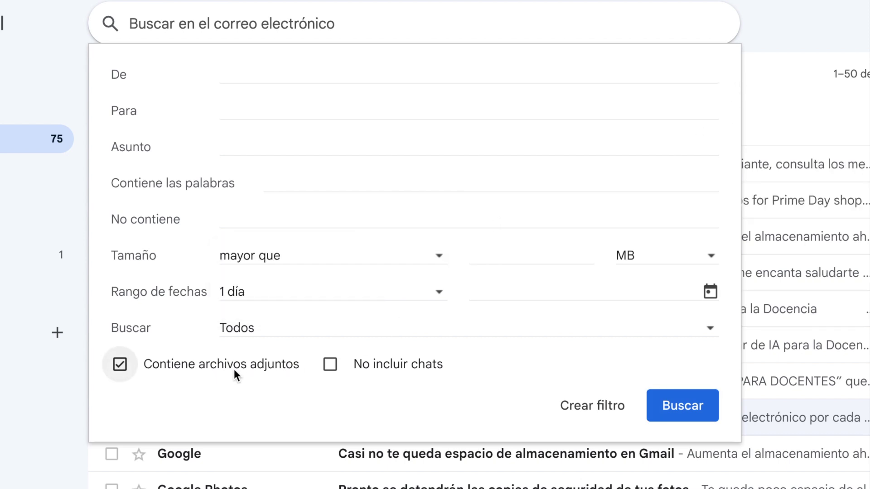
left_click(692, 410)
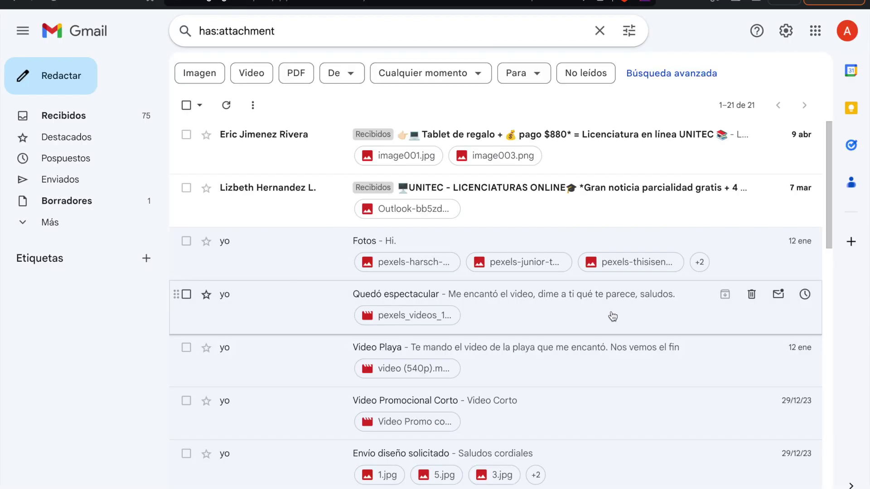
Review the messages with attachments and narrow the search to those larger than 5 MB.
scroll(621, 318, "down", 8)
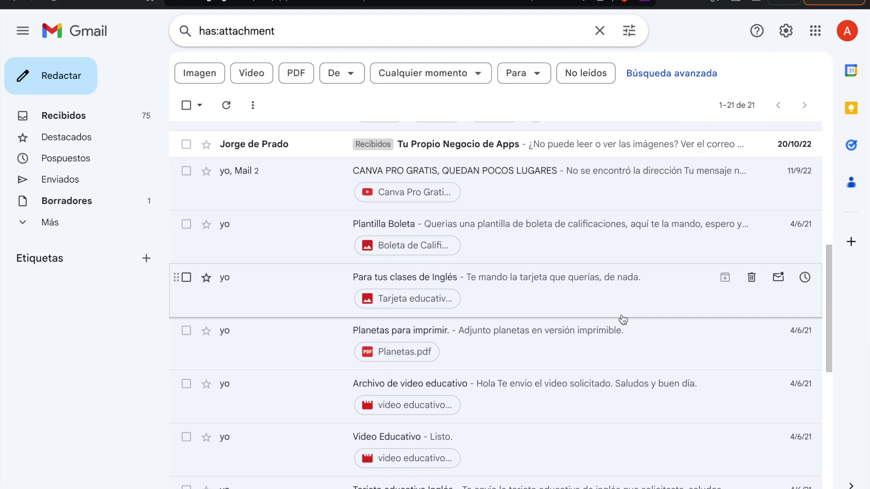
scroll(623, 320, "down", 7)
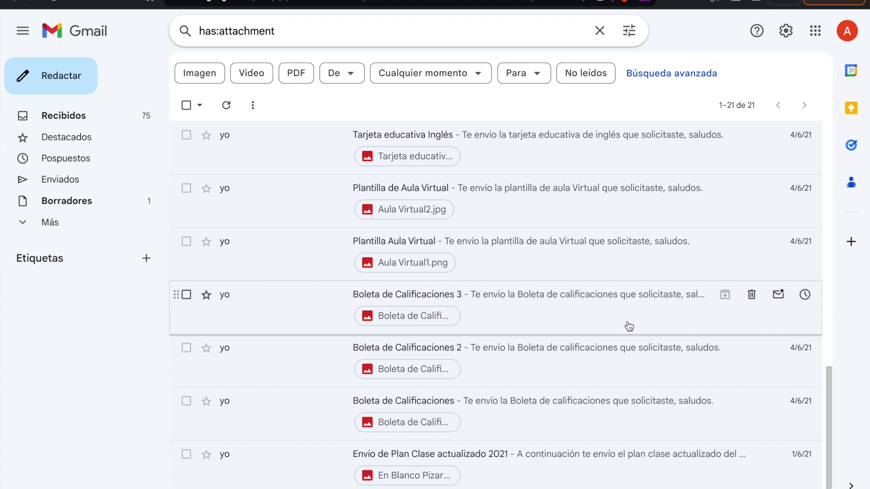
scroll(628, 317, "up", 15)
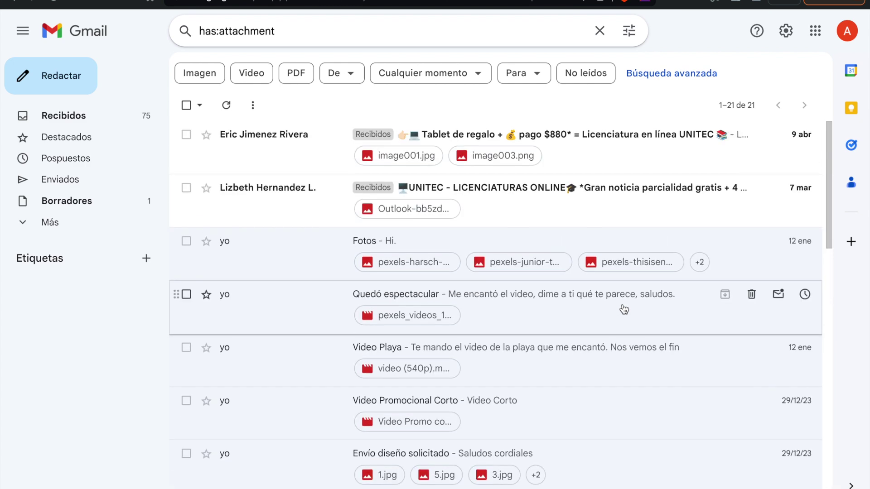
scroll(620, 309, "down", 10)
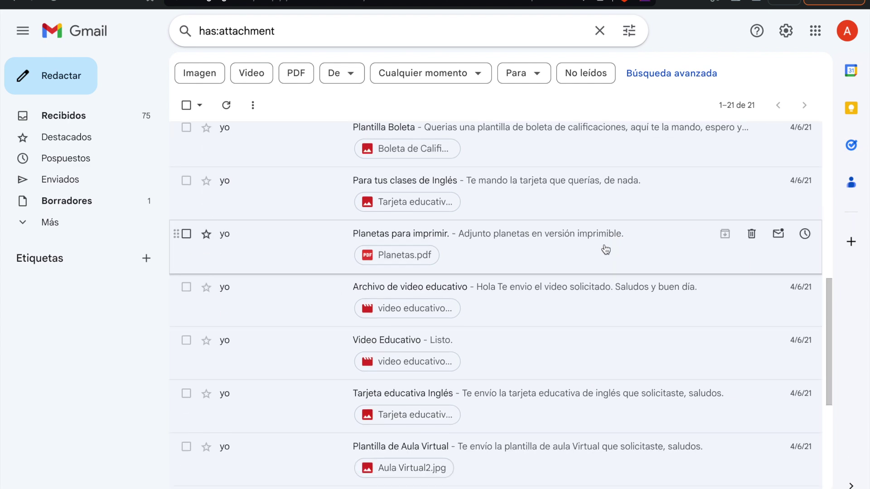
scroll(574, 274, "up", 10)
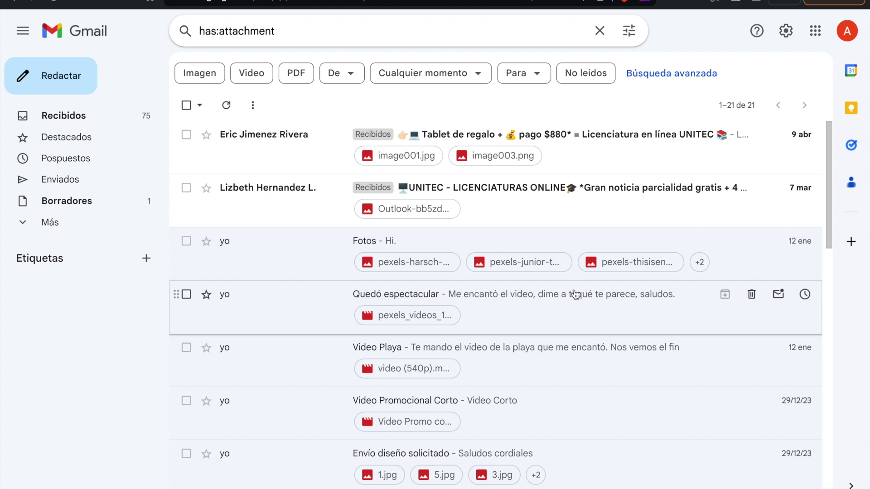
left_click(629, 31)
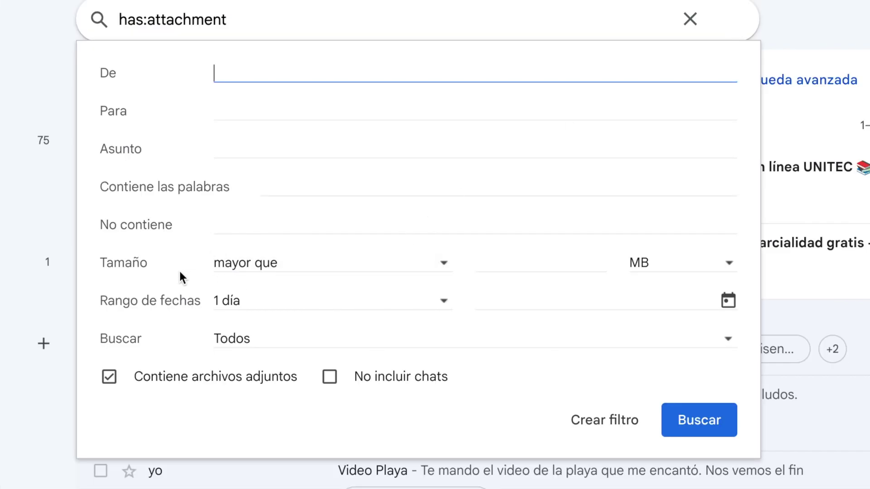
left_click(527, 265)
type("5")
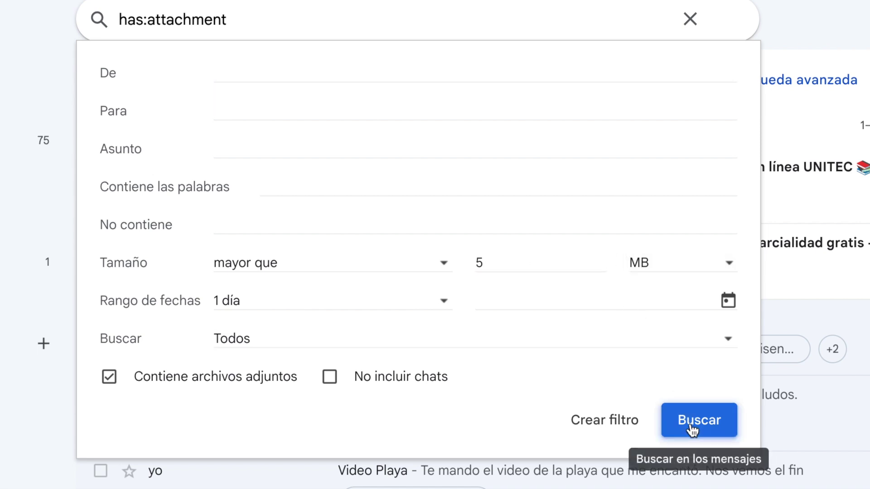
left_click(688, 422)
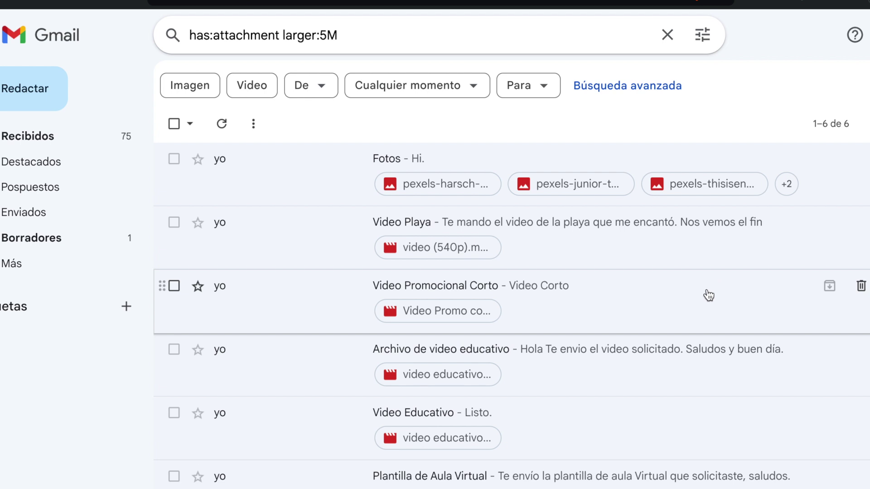
left_click(831, 133)
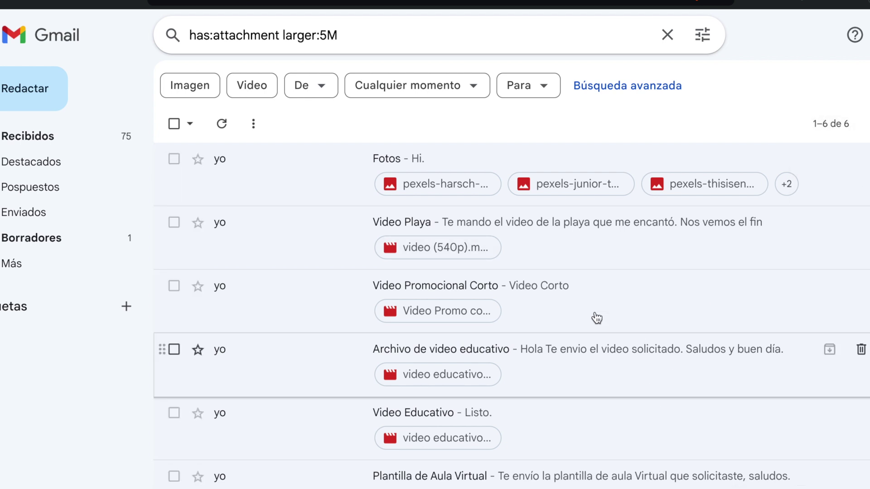
Set the minimum size in the attachment search to 10 MB and run the search again.
left_click(702, 36)
left_click_drag(515, 239, 480, 238)
type("10")
left_click(673, 370)
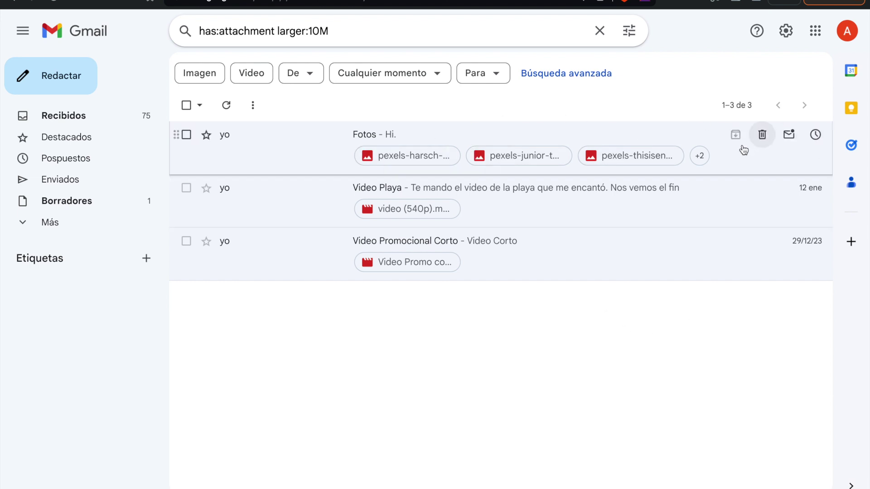
left_click(739, 109)
left_click(739, 107)
left_click(738, 104)
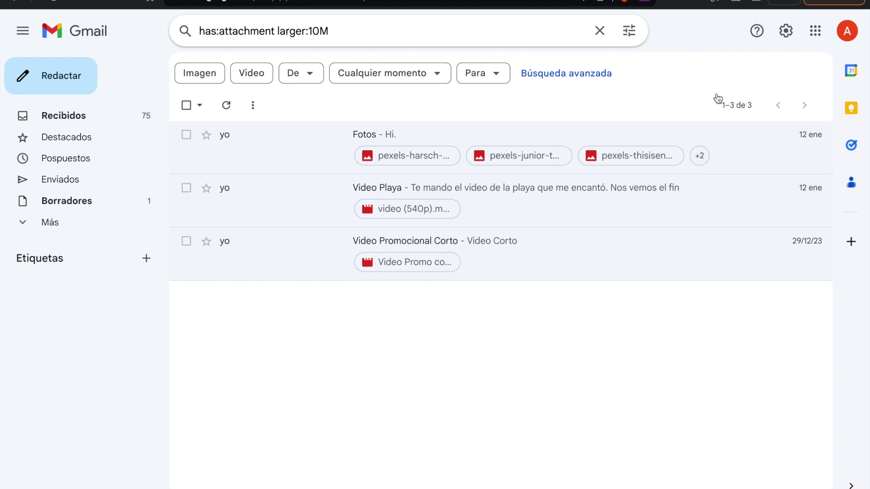
Open the "Video Playa" message to check its attachment's size, then return to the search results.
left_click(557, 212)
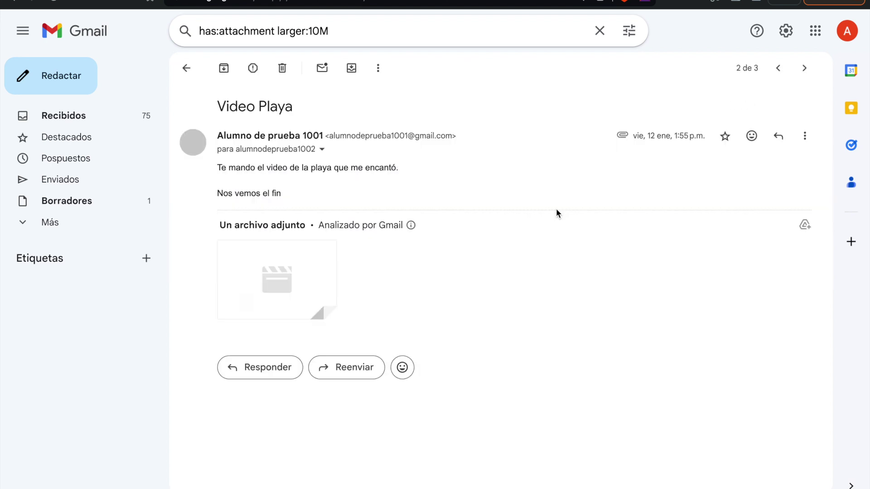
mouse_move(322, 284)
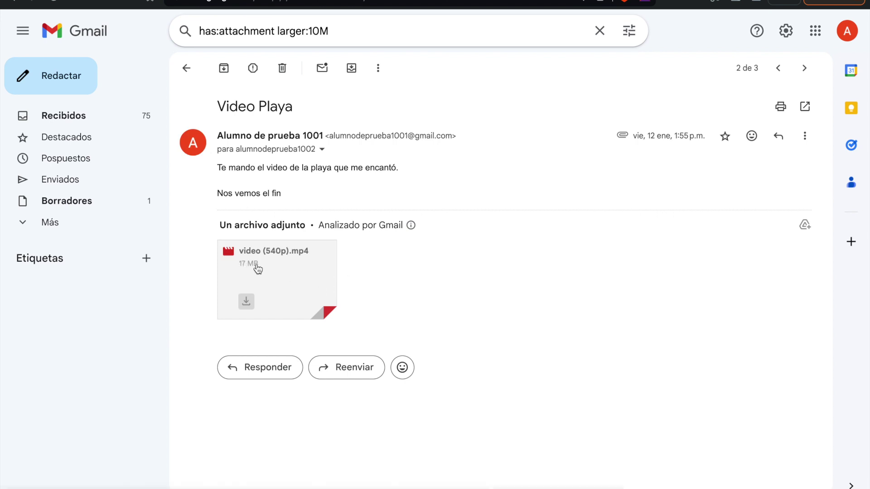
left_click(186, 68)
Move the "Fotos", "Video Playa" and "Video Promocional Corto" messages to the trash.
left_click(186, 134)
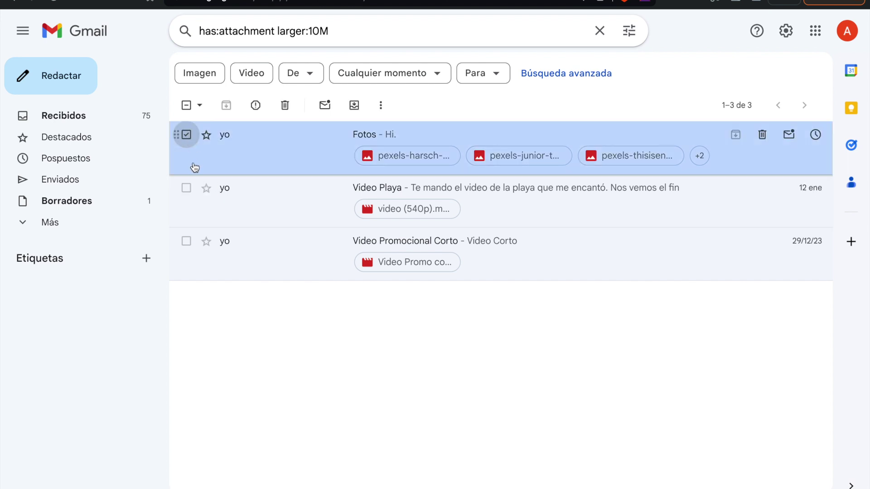
left_click(186, 188)
left_click(186, 241)
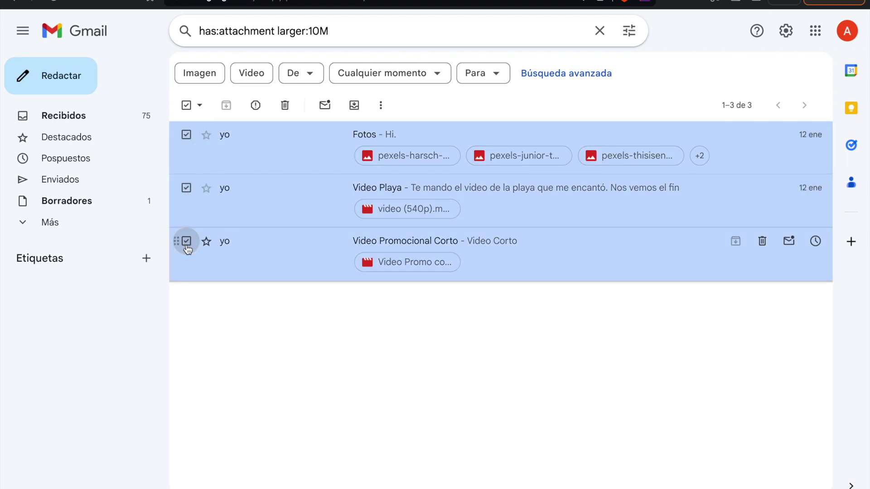
left_click(285, 107)
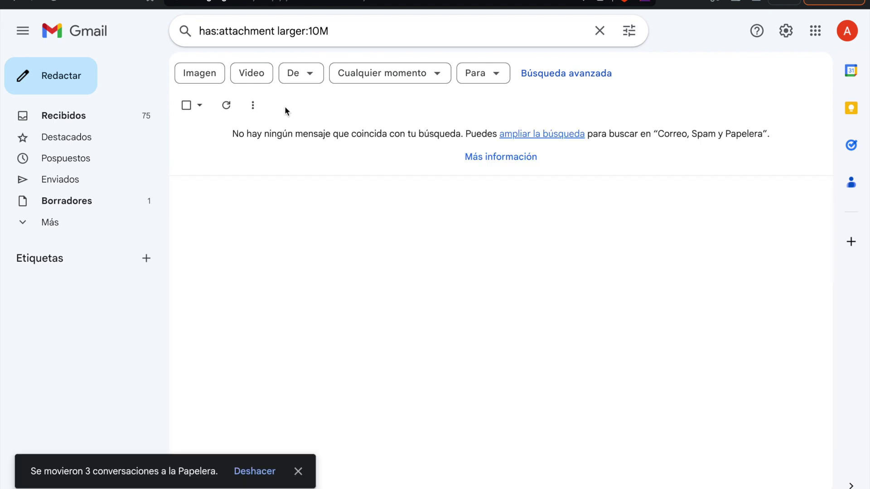
Permanently delete all the messages in the trash folder (Papelera).
left_click(70, 224)
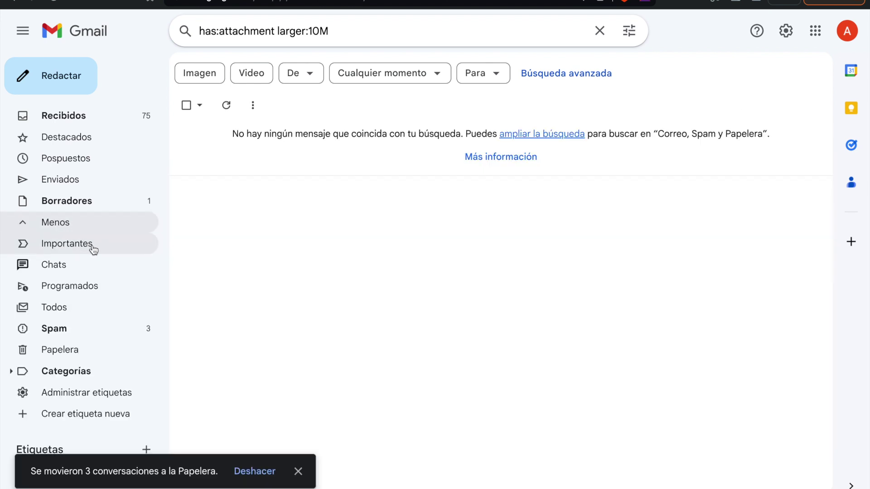
left_click(81, 351)
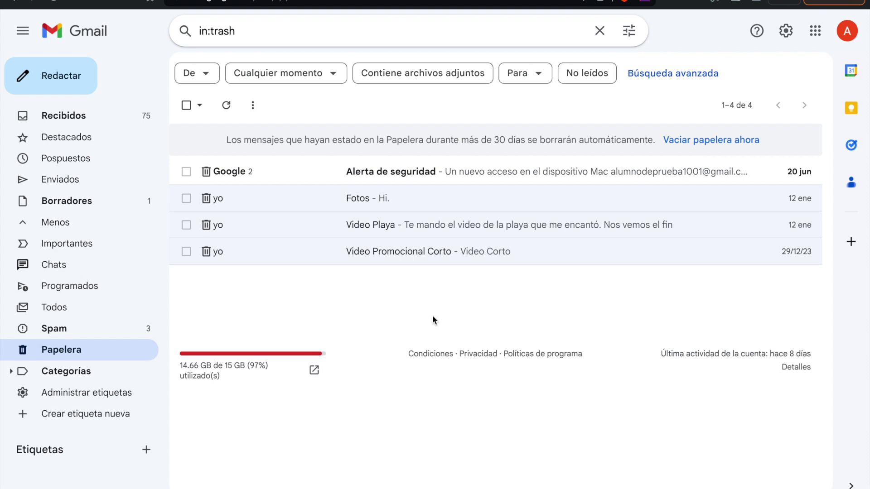
left_click(187, 106)
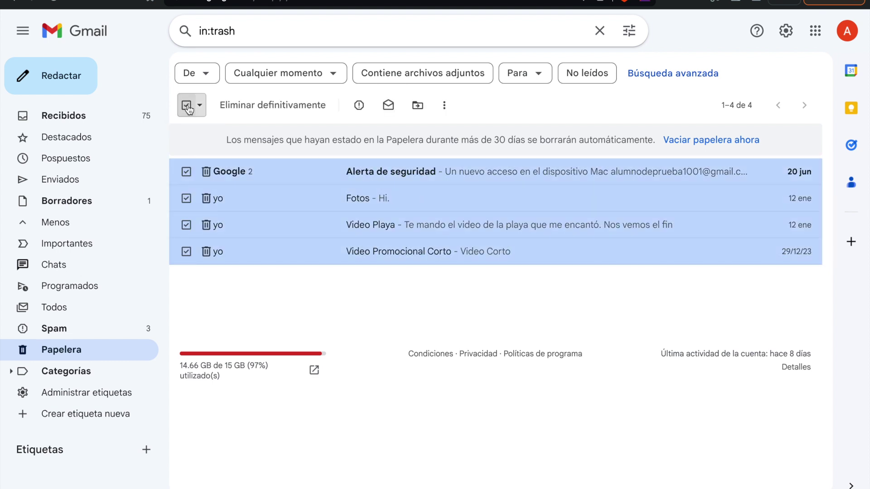
left_click(277, 108)
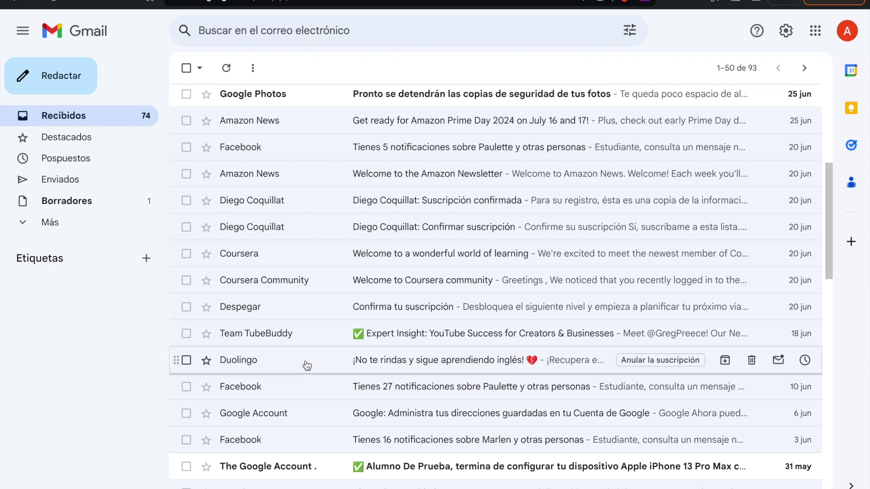
Find all messages from the same sender as the Duolingo email "¡No te rindas y sigue aprendiendo inglés!" by filtering similar messages.
left_click(362, 360)
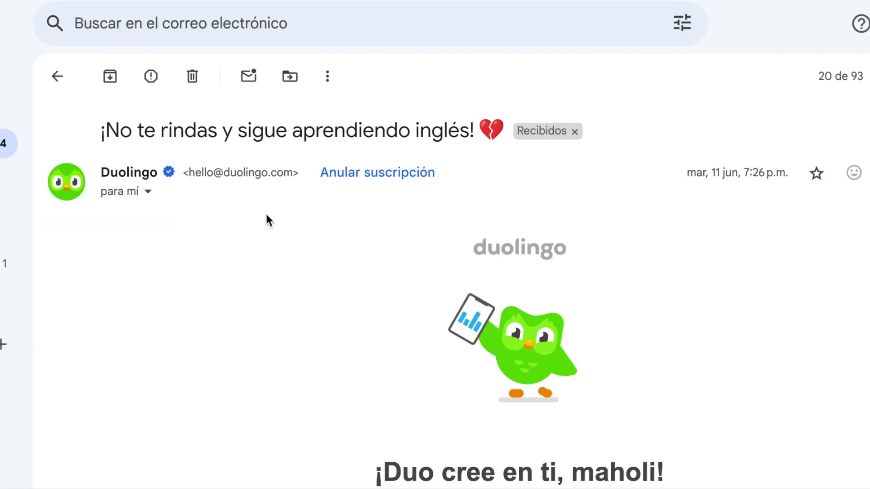
left_click(327, 86)
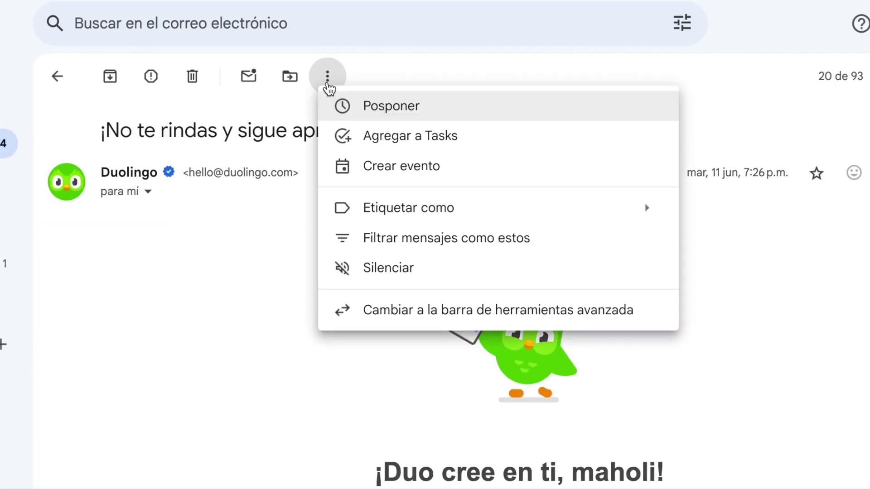
left_click(509, 244)
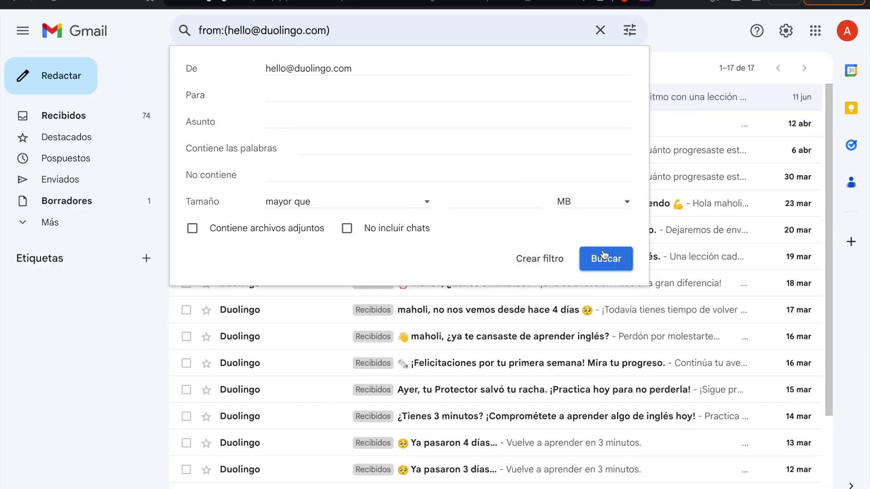
left_click(0, 449)
Select all the Duolingo messages in the search results, then clear the selection.
scroll(312, 208, "down", 3)
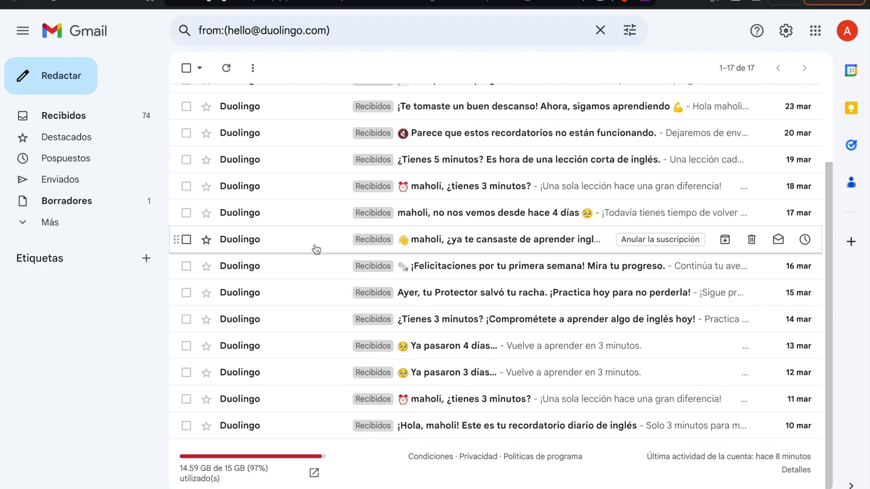
scroll(308, 212, "up", 3)
scroll(306, 209, "down", 3)
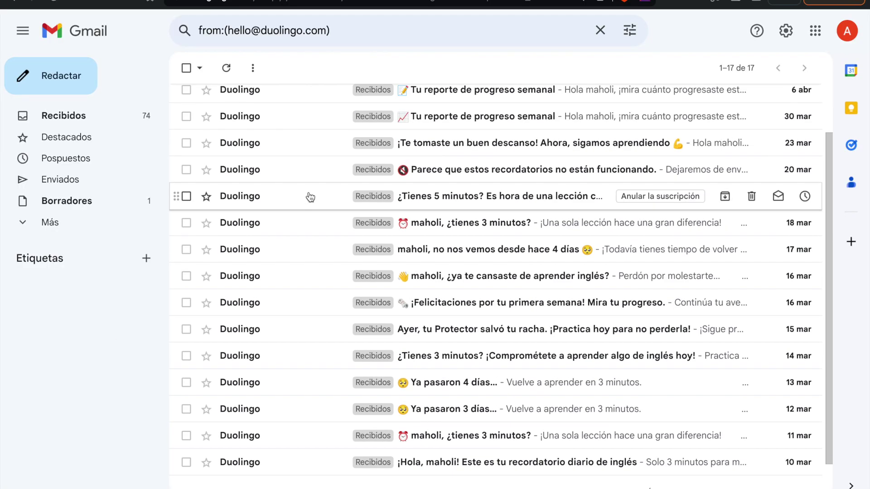
scroll(306, 202, "up", 3)
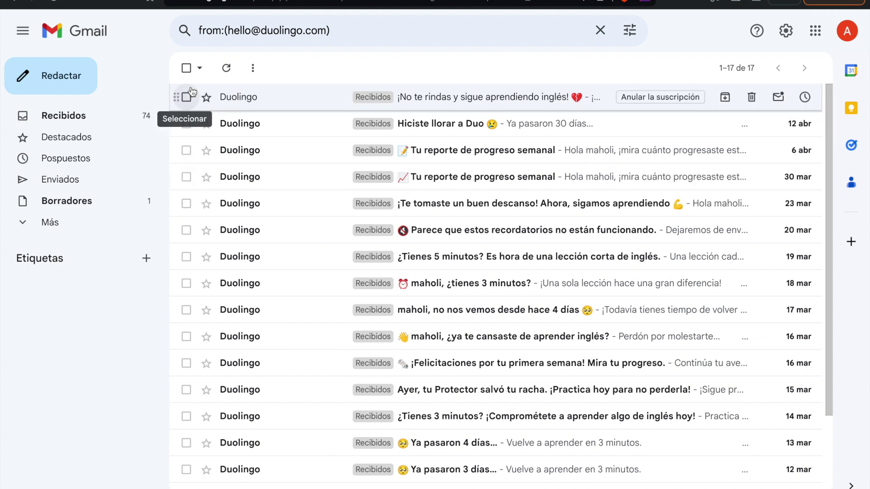
left_click(186, 68)
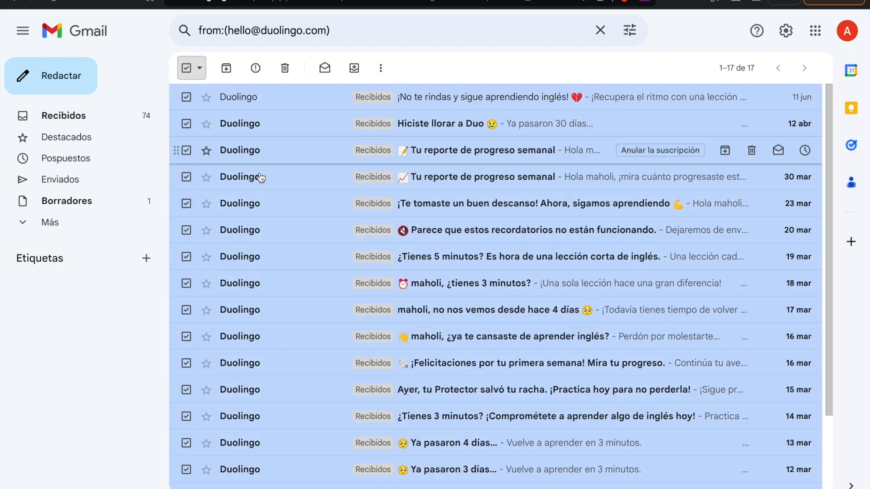
scroll(290, 214, "down", 3)
scroll(290, 218, "up", 3)
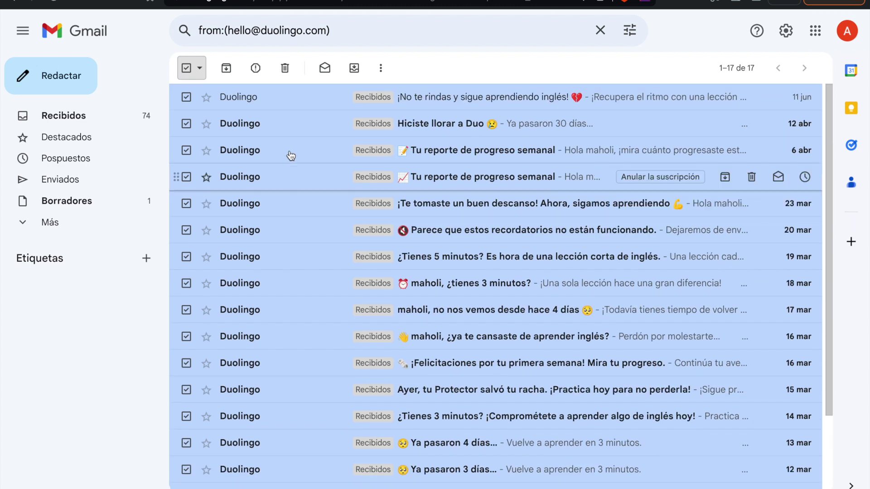
left_click(187, 69)
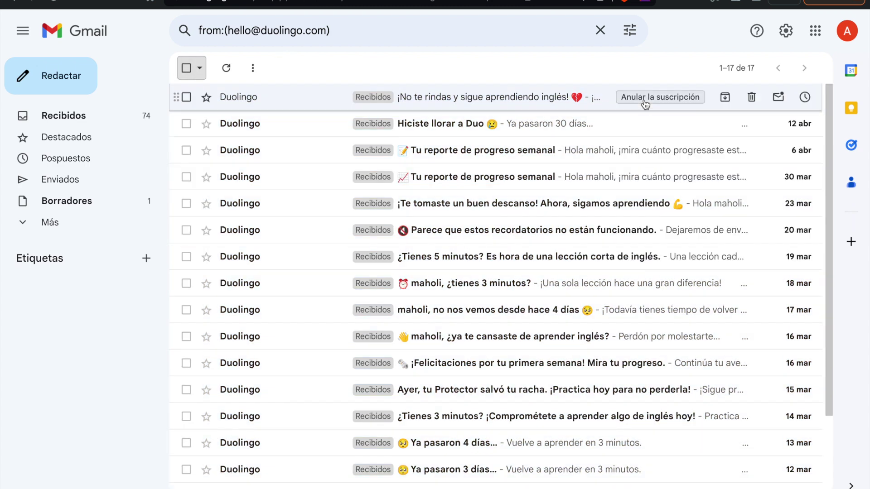
Open the Duolingo message "¡No te rindas y sigue aprendiendo inglés!" to view its unsubscribe option.
left_click(516, 105)
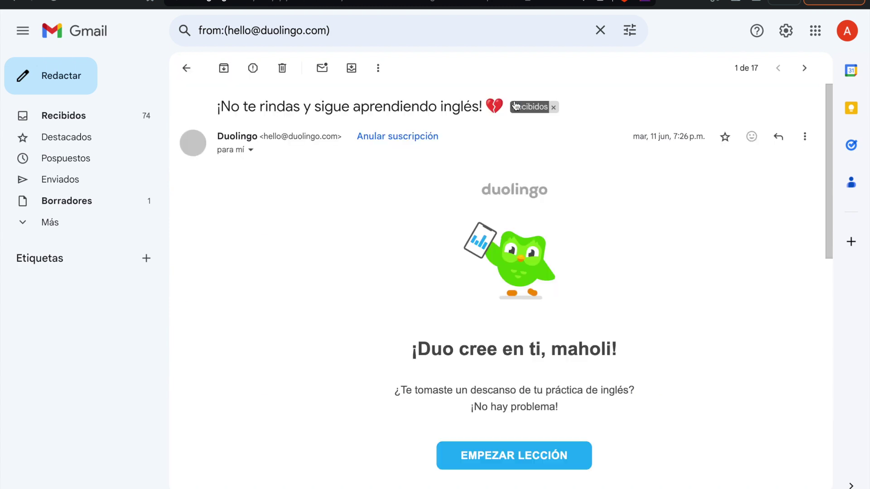
scroll(478, 312, "down", 5)
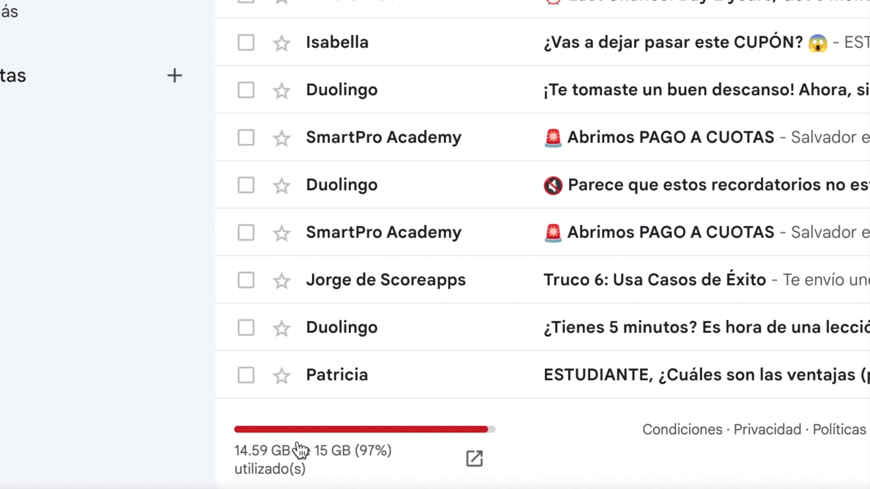
Open the account's Google One storage page from the inbox and go to the tool for freeing up account storage.
left_click(274, 464)
scroll(399, 281, "down", 10)
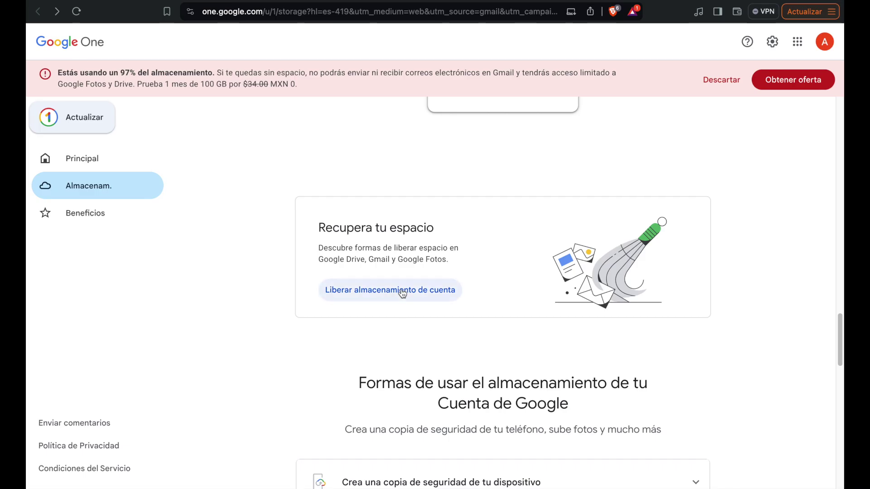
scroll(393, 274, "up", 15)
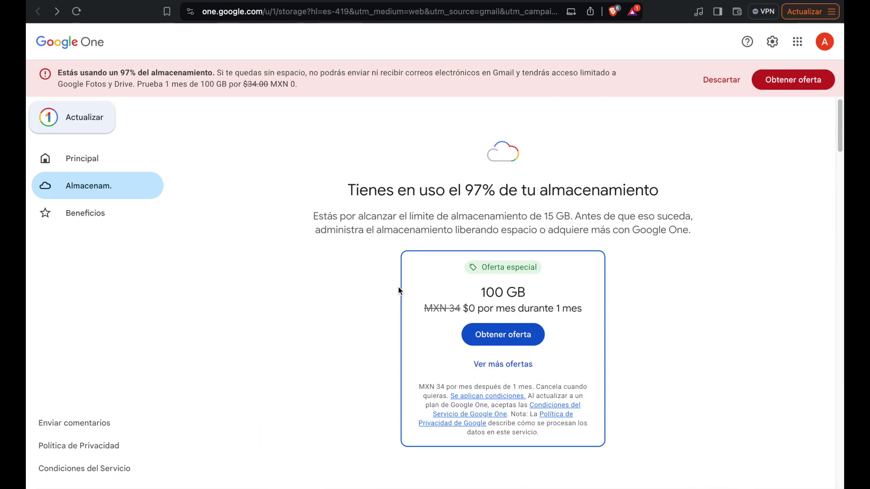
scroll(398, 284, "down", 12)
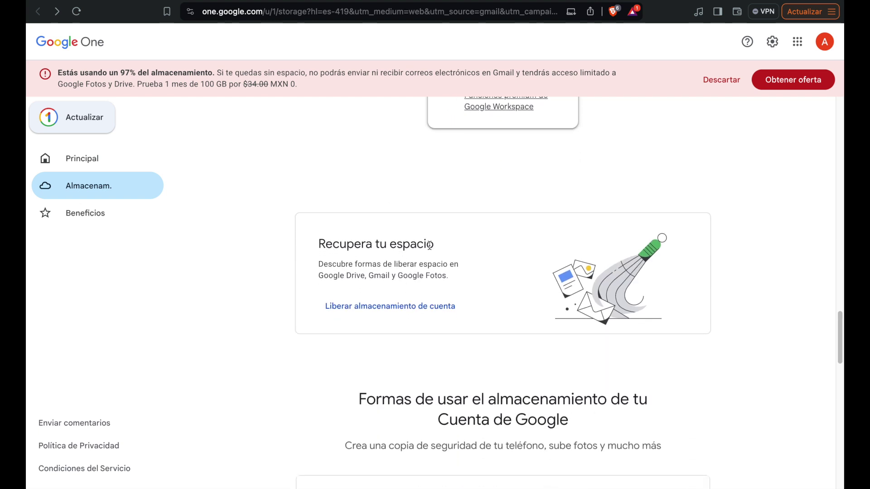
left_click(400, 310)
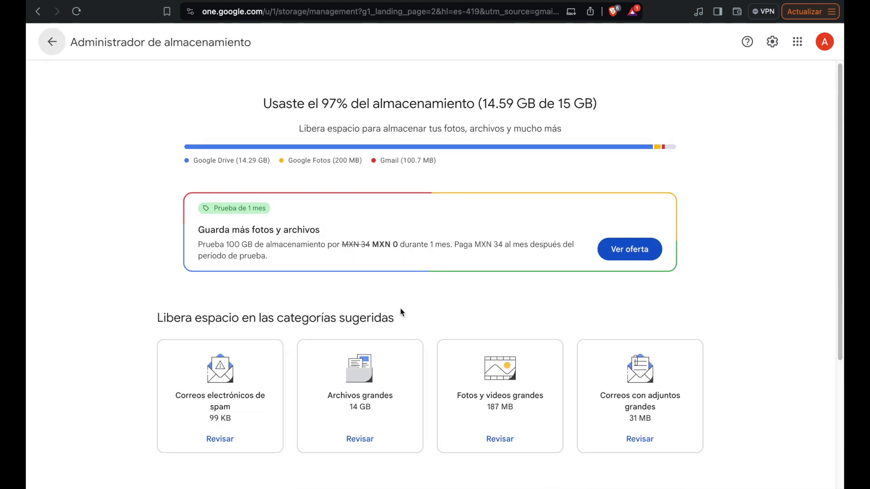
Open the suggested category of emails with large attachments and review the listed messages with their sizes.
scroll(399, 297, "down", 2)
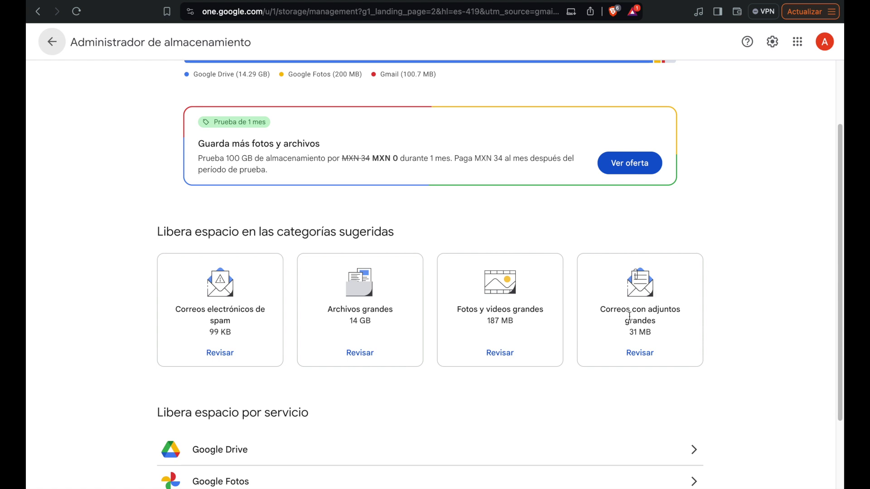
left_click(641, 354)
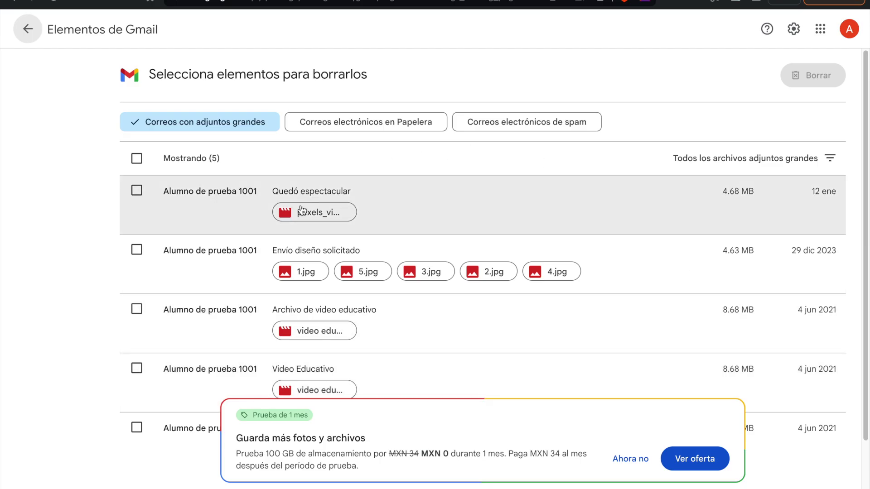
scroll(475, 259, "down", 1)
scroll(559, 291, "down", 2)
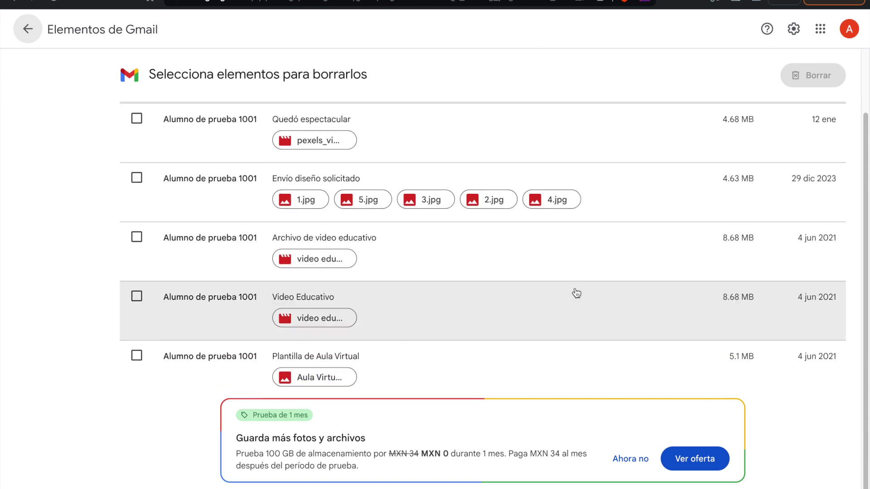
scroll(580, 297, "up", 1)
scroll(582, 297, "up", 1)
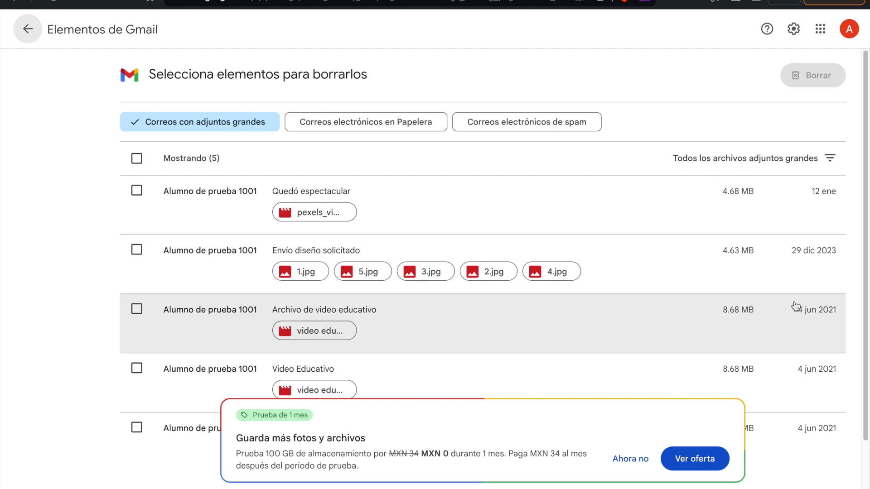
Select all the listed emails with large attachments and decline the 100 GB storage trial offer.
scroll(783, 281, "down", 2)
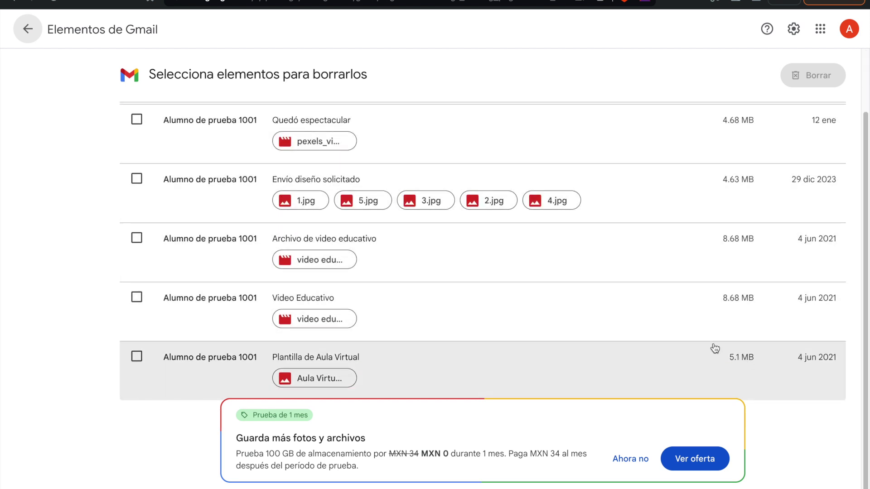
scroll(670, 268, "up", 2)
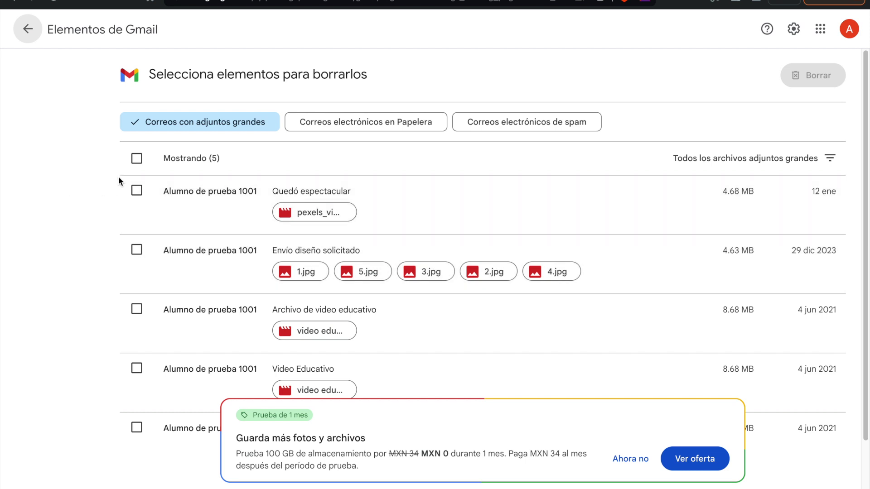
left_click(137, 159)
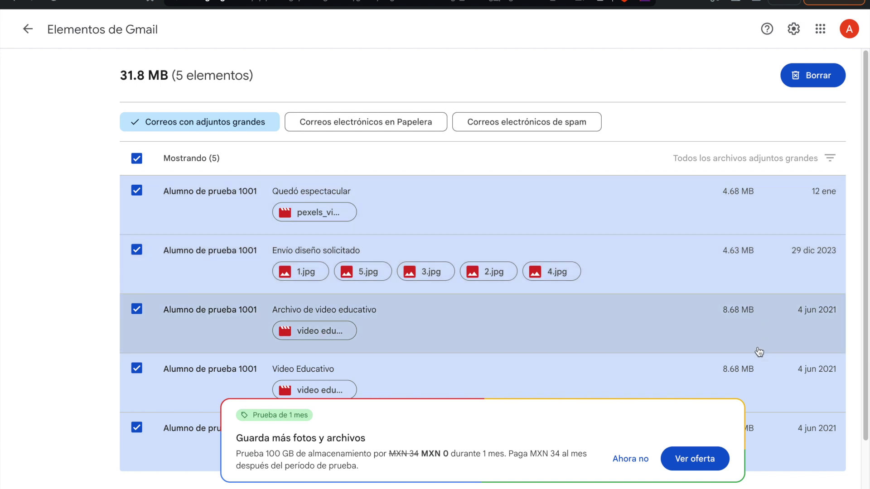
left_click(641, 468)
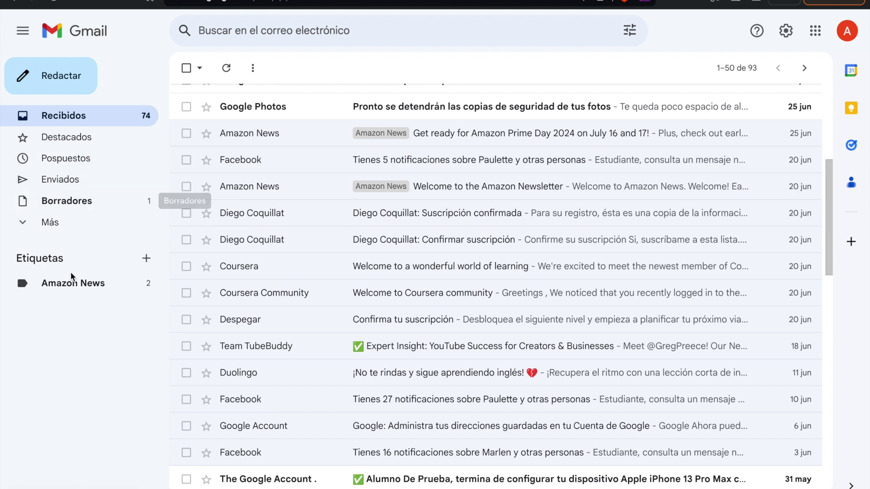
scroll(311, 248, "up", 1)
left_click(67, 291)
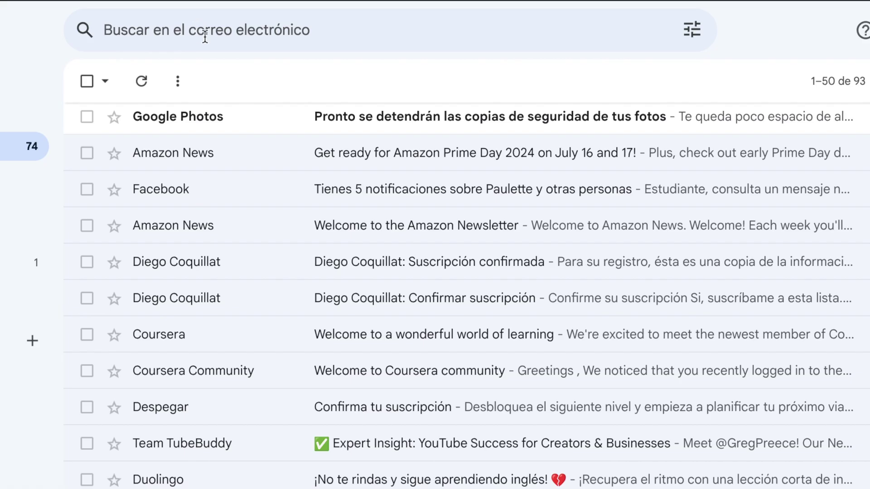
Search the mail again with the recent query "larger:5mb", then return to the inbox.
left_click(272, 34)
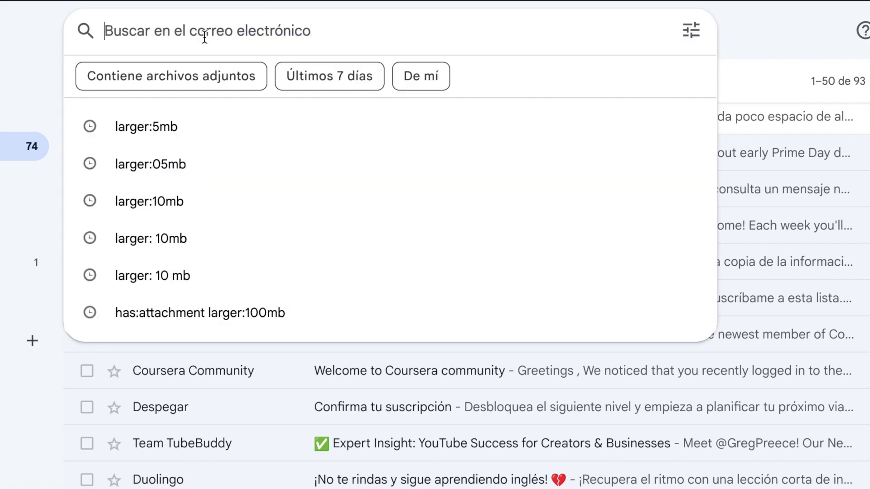
left_click(202, 132)
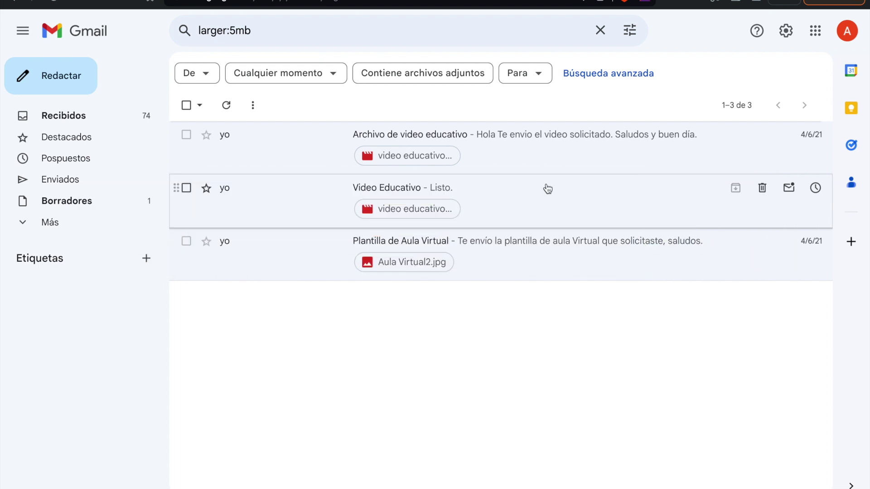
left_click(64, 116)
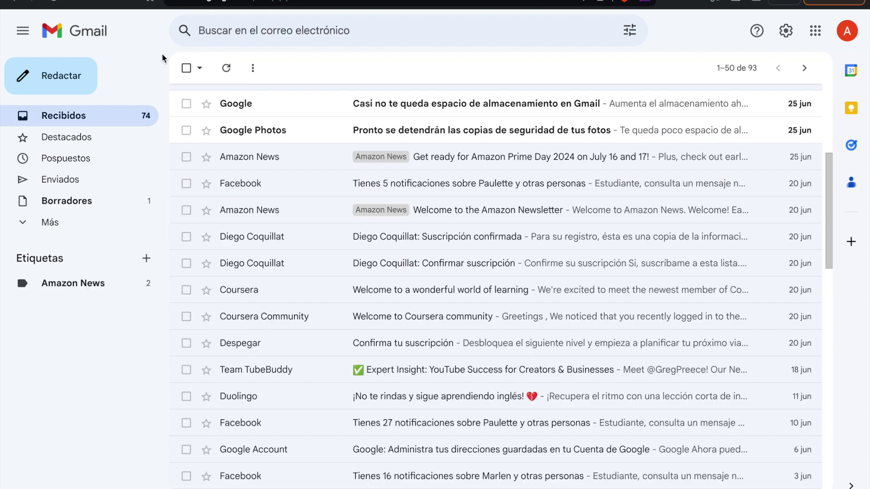
Go to the storage manager and open its suggested category of large files (Archivos grandes) for review.
scroll(287, 344, "down", 20)
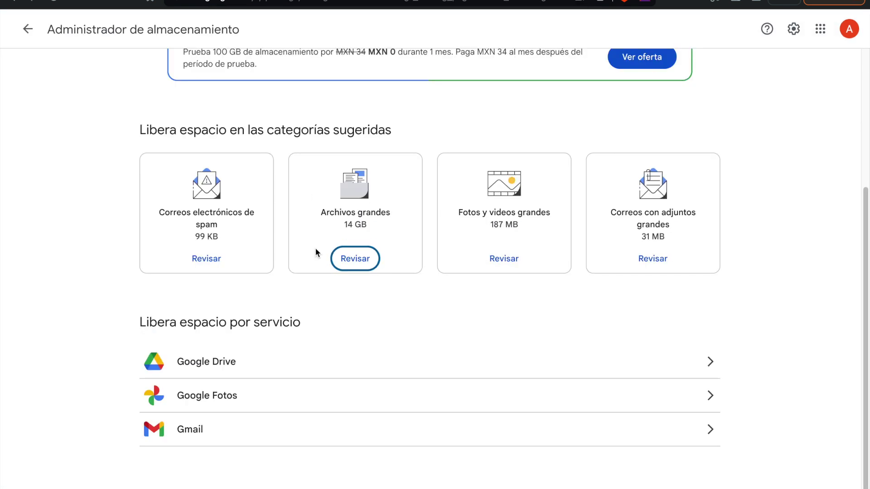
scroll(336, 257, "up", 3)
scroll(357, 267, "down", 4)
left_click(354, 258)
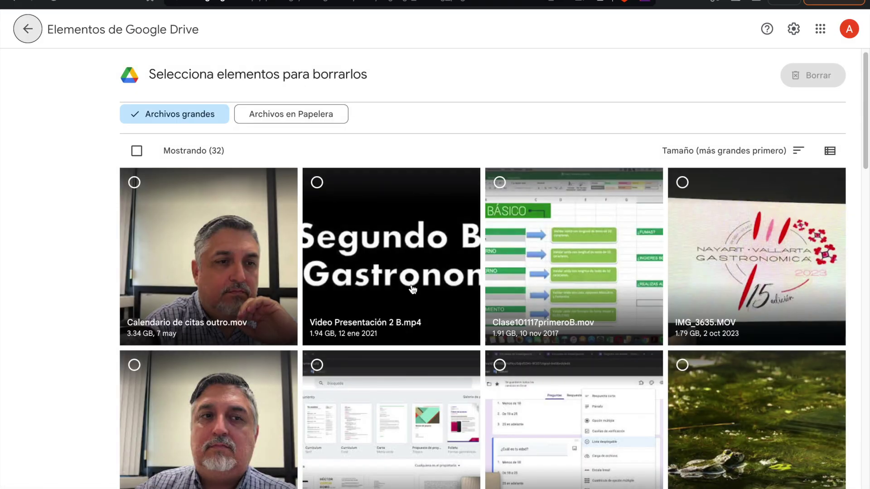
Permanently delete the large Google Drive file "Calendario de citas outro.mov" and decline the storage trial offer that follows.
scroll(524, 325, "down", 4)
scroll(524, 325, "down", 15)
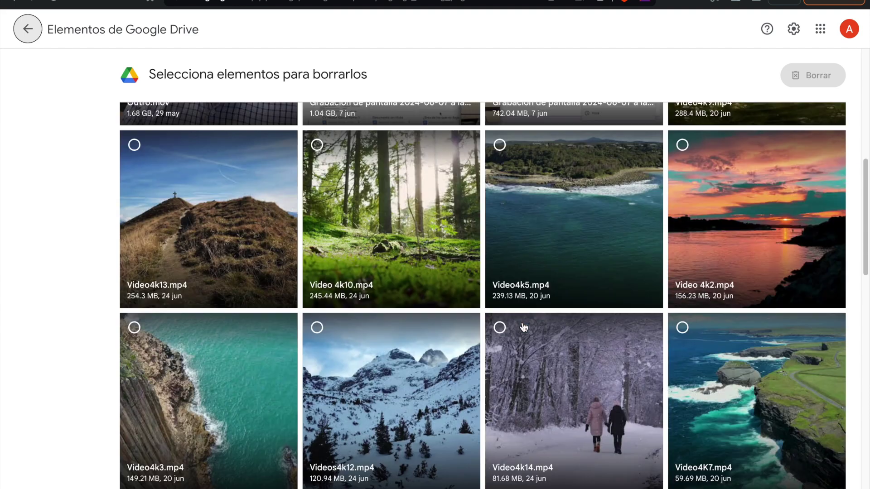
scroll(525, 329, "up", 12)
scroll(526, 329, "up", 8)
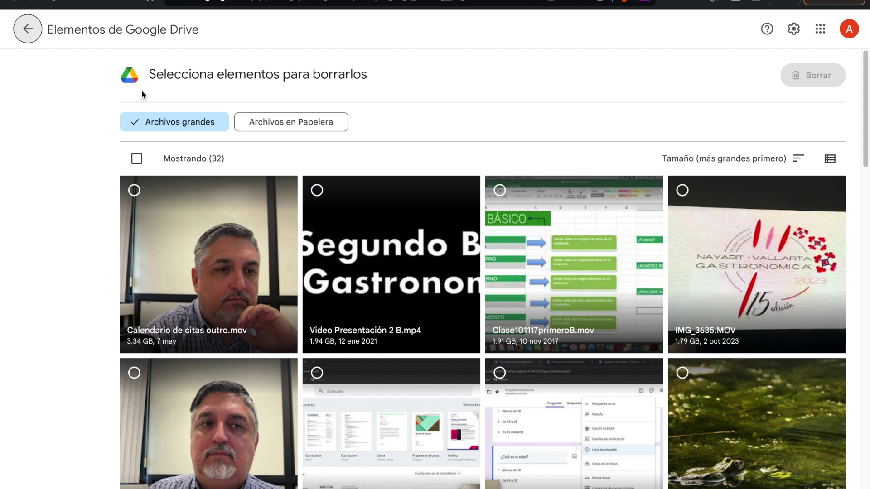
left_click(134, 190)
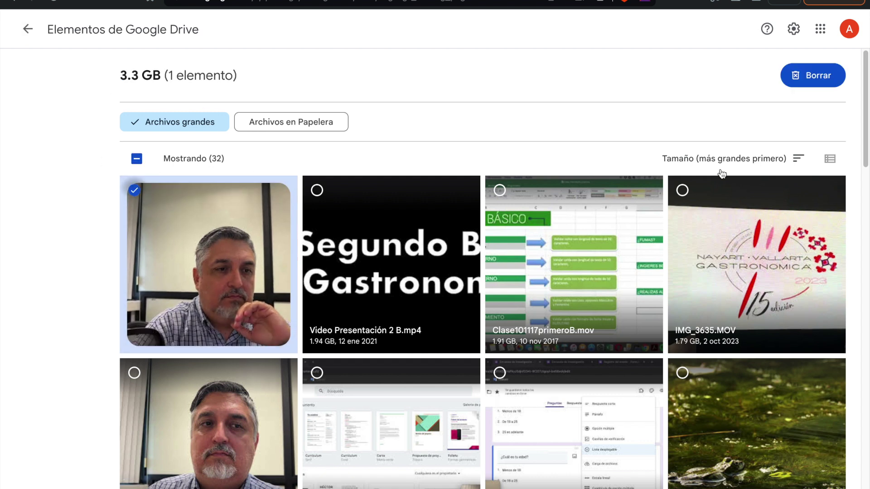
left_click(821, 77)
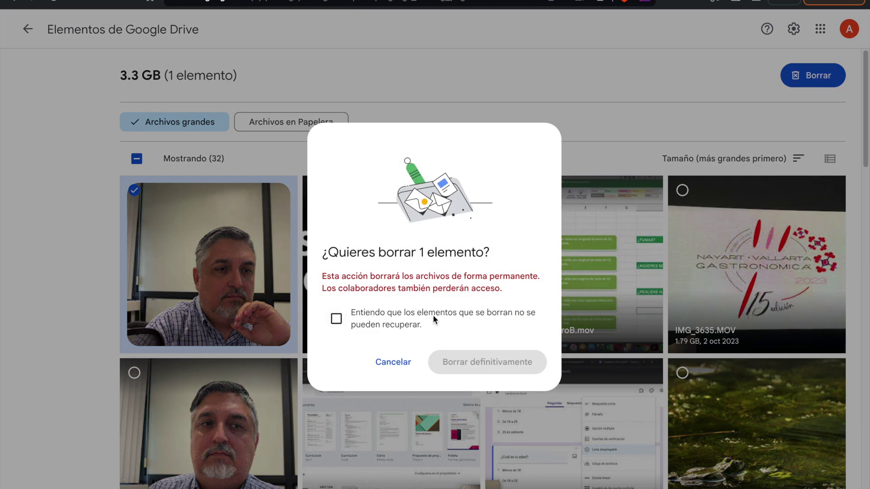
left_click(335, 320)
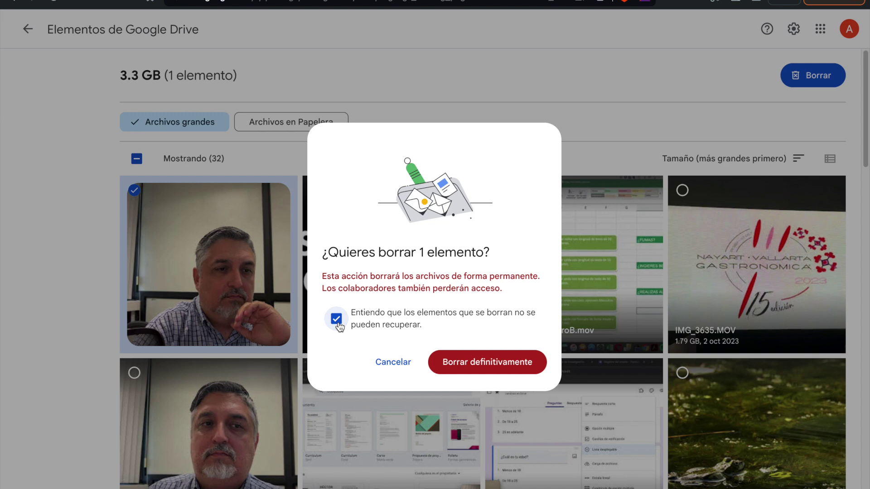
left_click(480, 366)
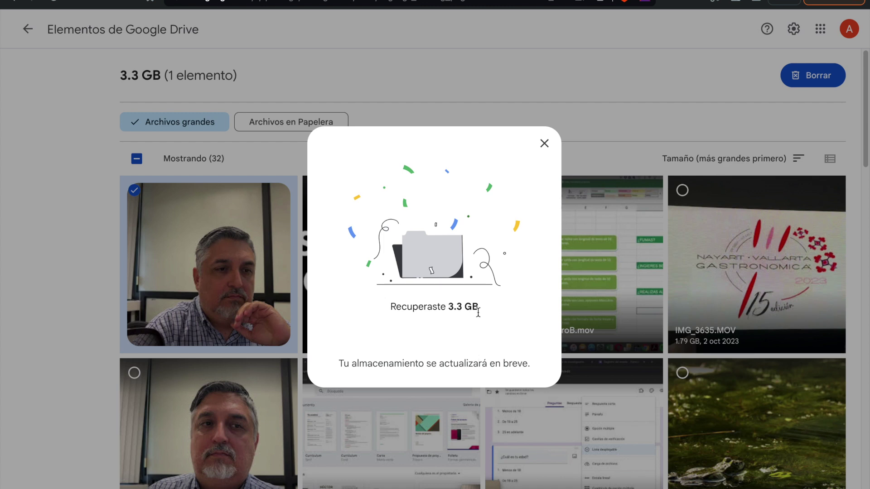
left_click(545, 144)
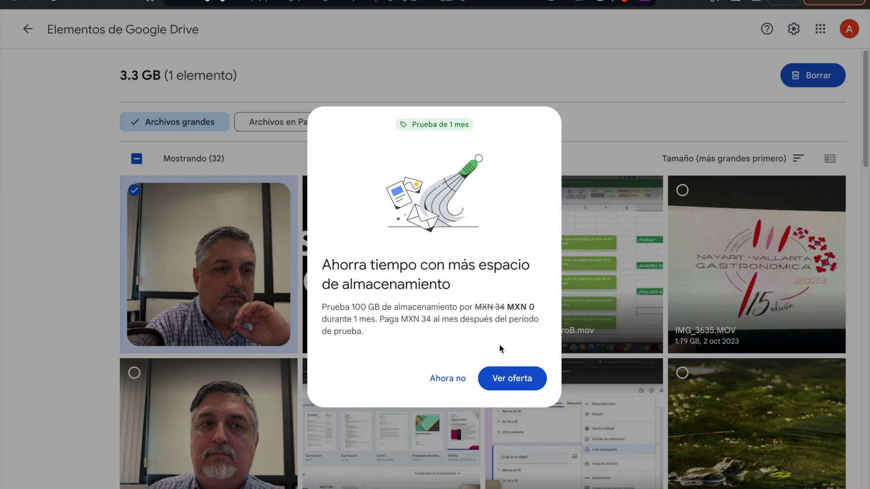
left_click(452, 380)
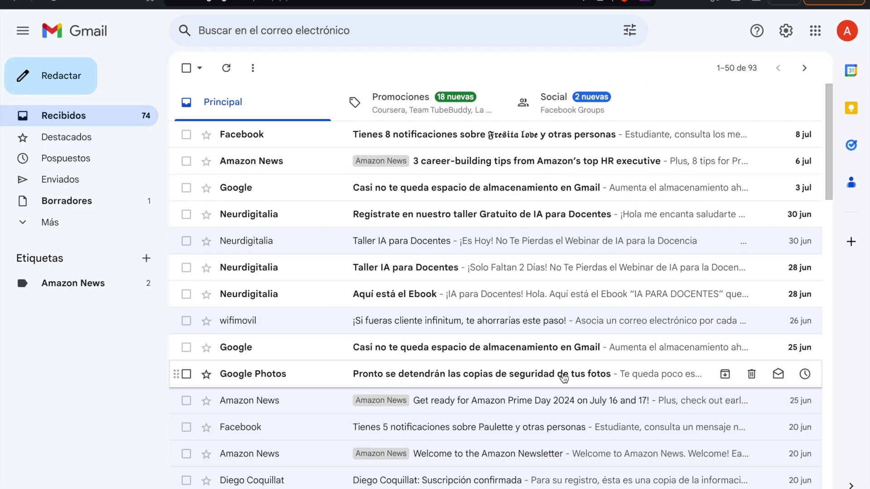
From the Gmail inbox, look through the list of available Google apps, then close it.
left_click(815, 31)
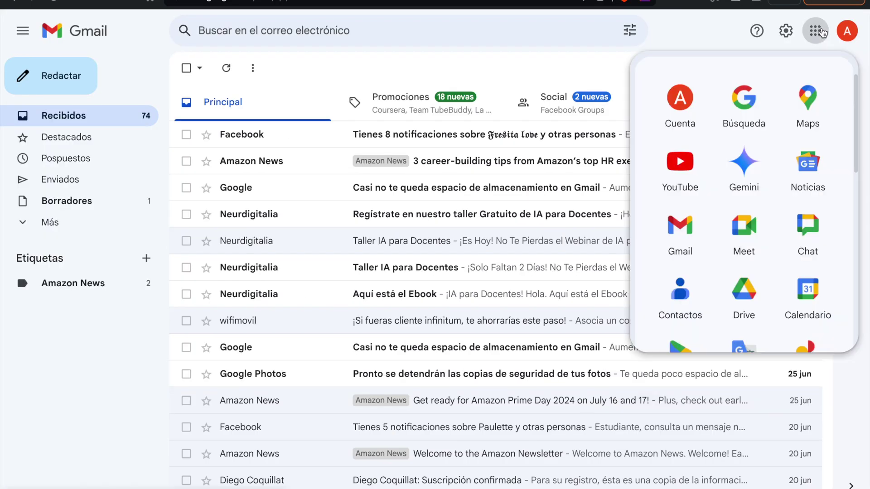
scroll(741, 191, "down", 8)
scroll(743, 212, "up", 8)
left_click(707, 37)
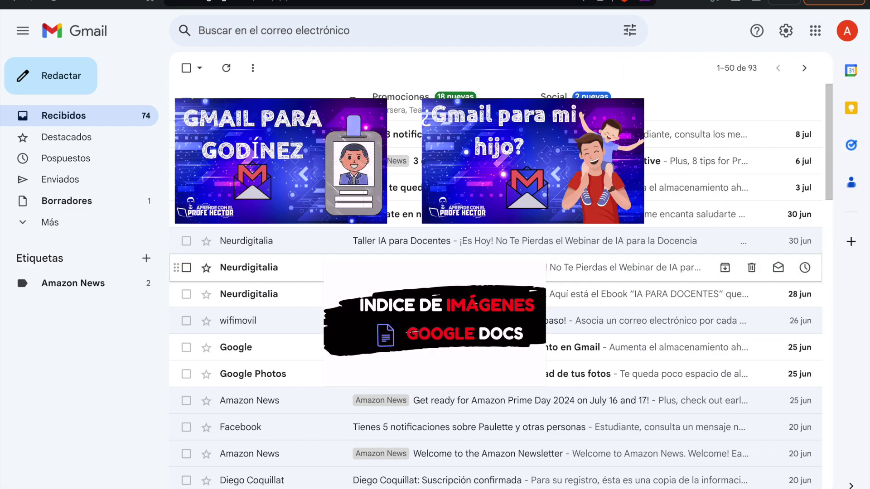